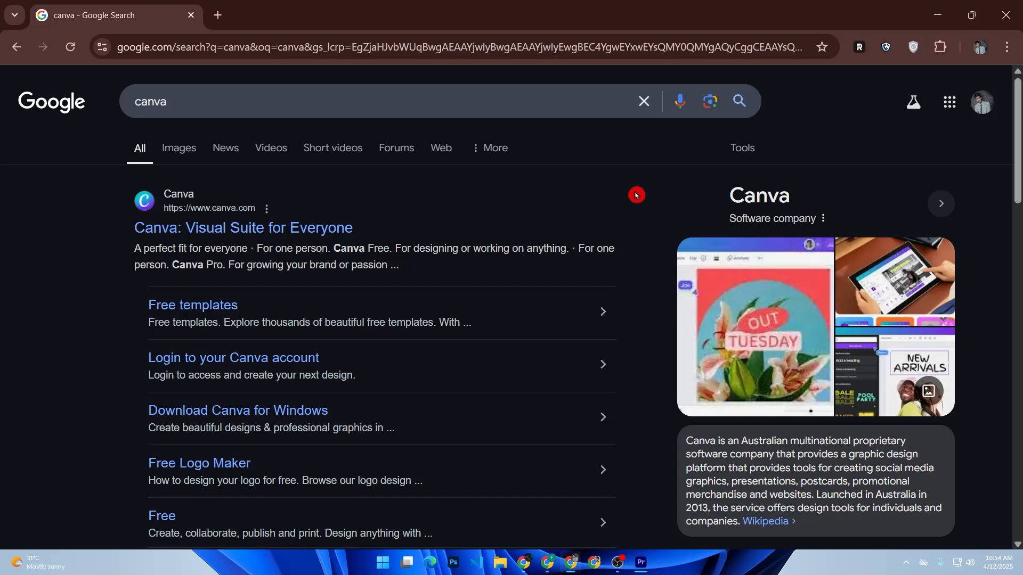
Open the Canva website from the search results and dismiss the sign-in prompt and welcome pop-up
scroll(640, 193, down, 4)
scroll(639, 193, up, 4)
scroll(641, 193, down, 3)
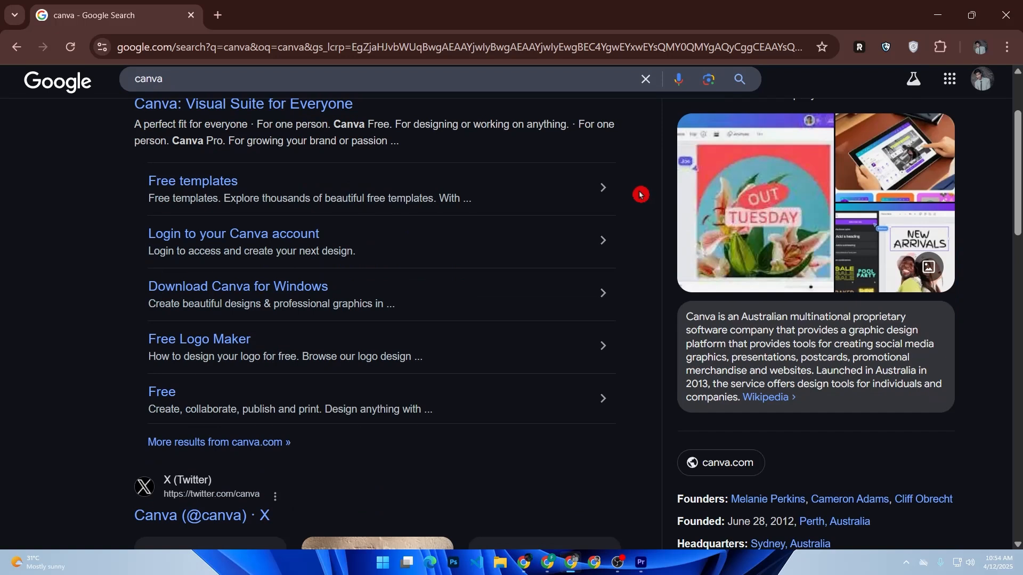
scroll(641, 194, down, 1)
scroll(641, 194, up, 4)
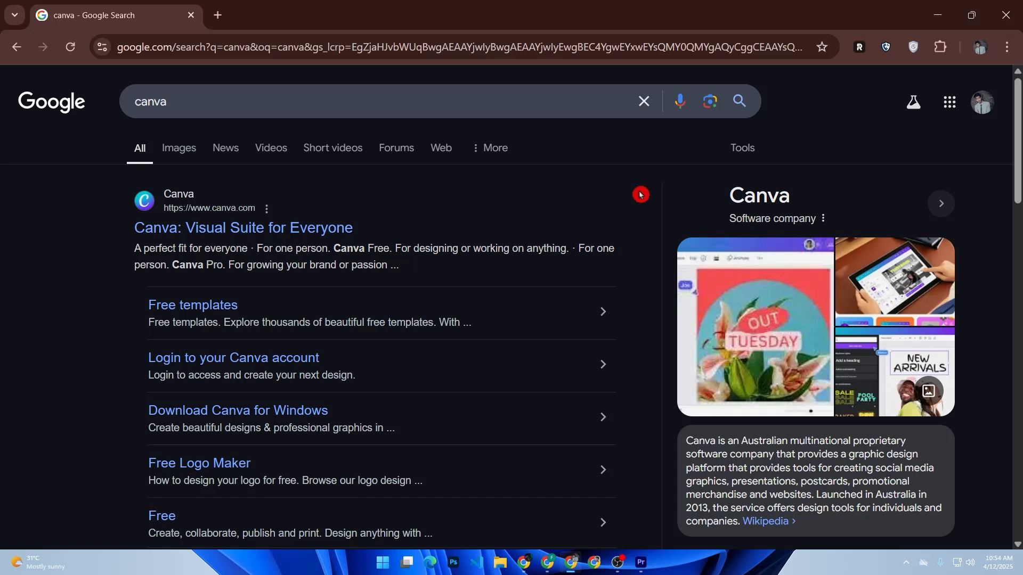
click(242, 234)
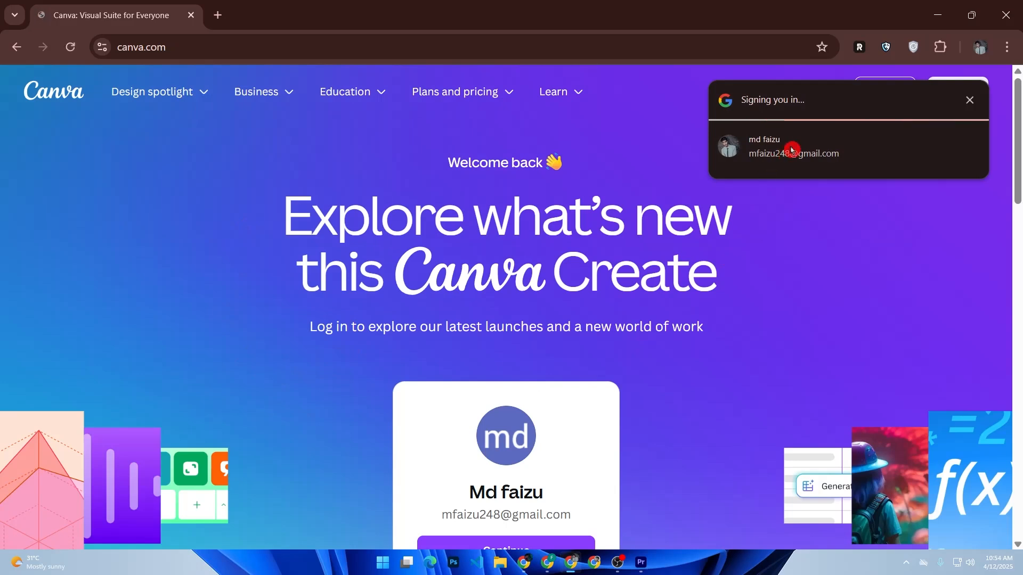
click(969, 100)
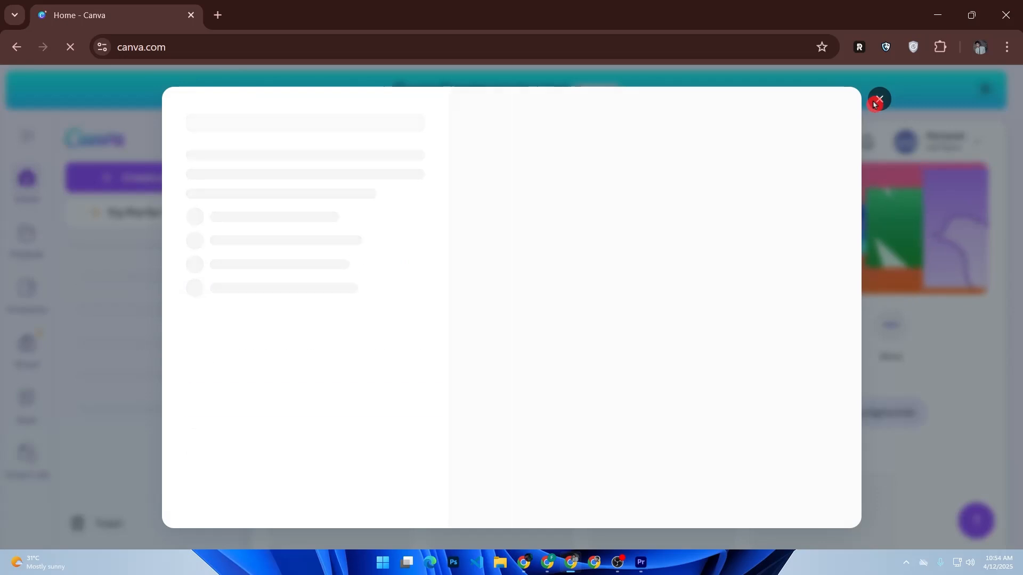
click(878, 100)
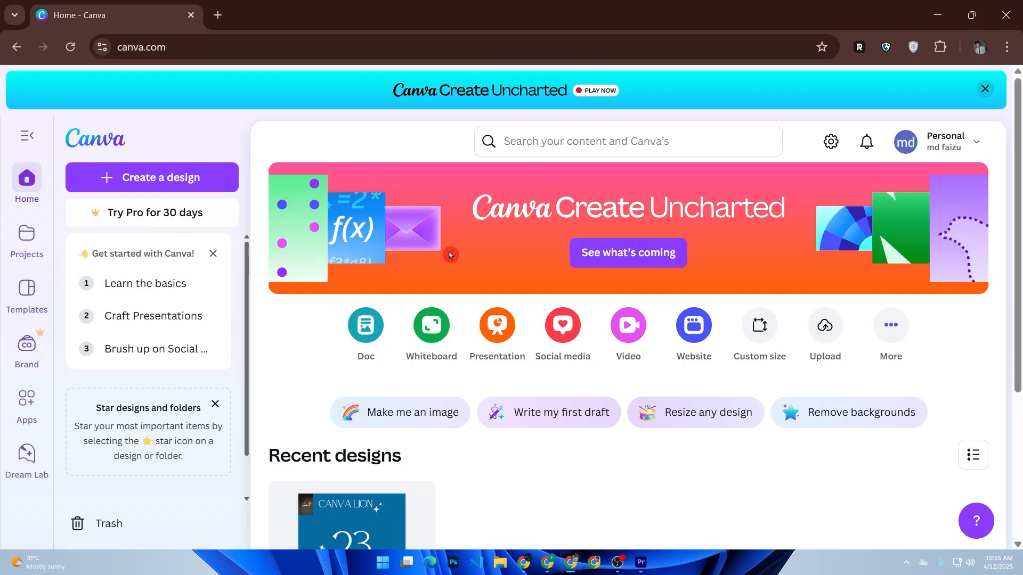
Look through the home page and the full list of available design types, including office and business formats
scroll(438, 267, down, 4)
scroll(439, 267, up, 1)
scroll(439, 267, up, 3)
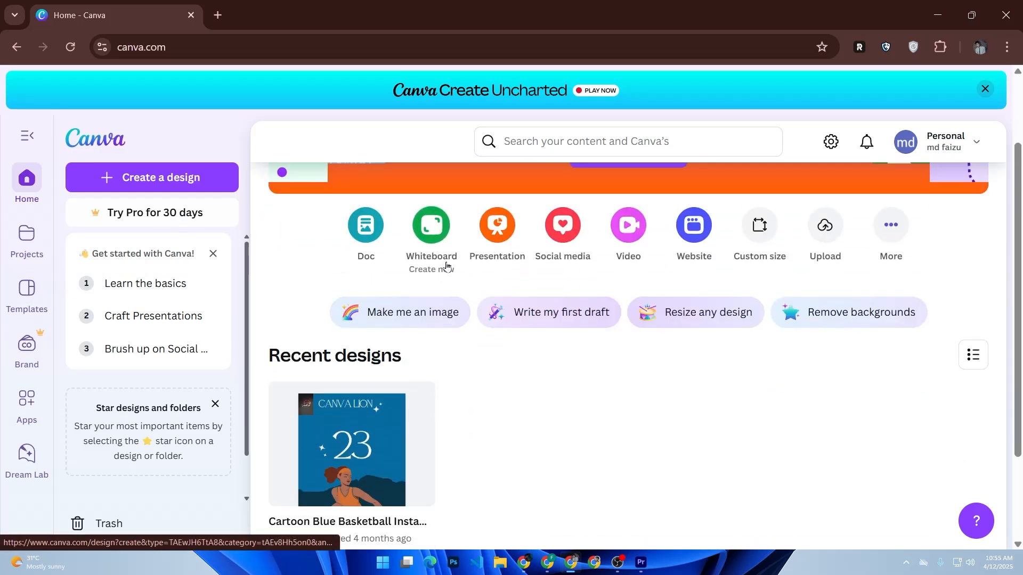
click(879, 323)
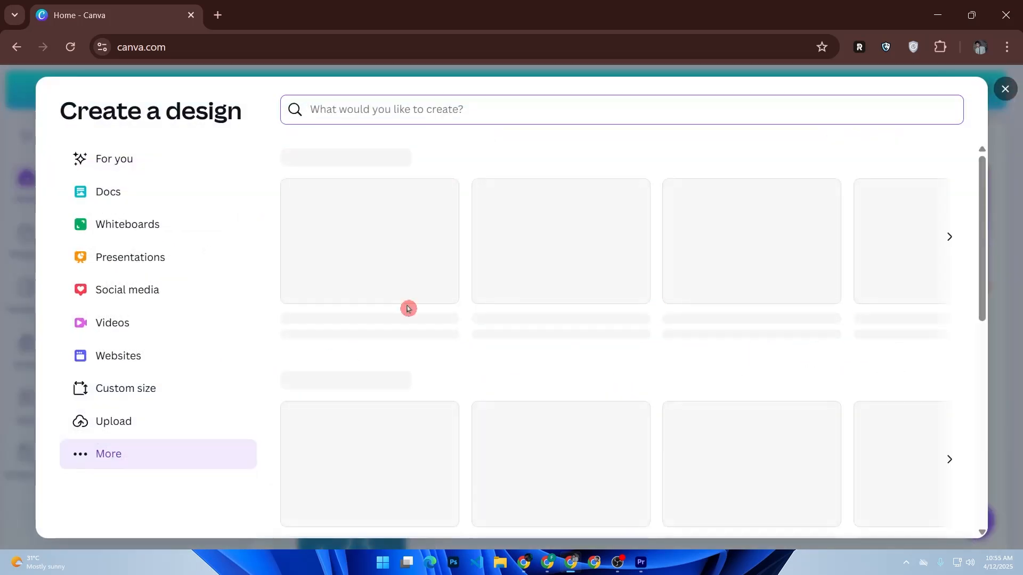
scroll(521, 292, down, 10)
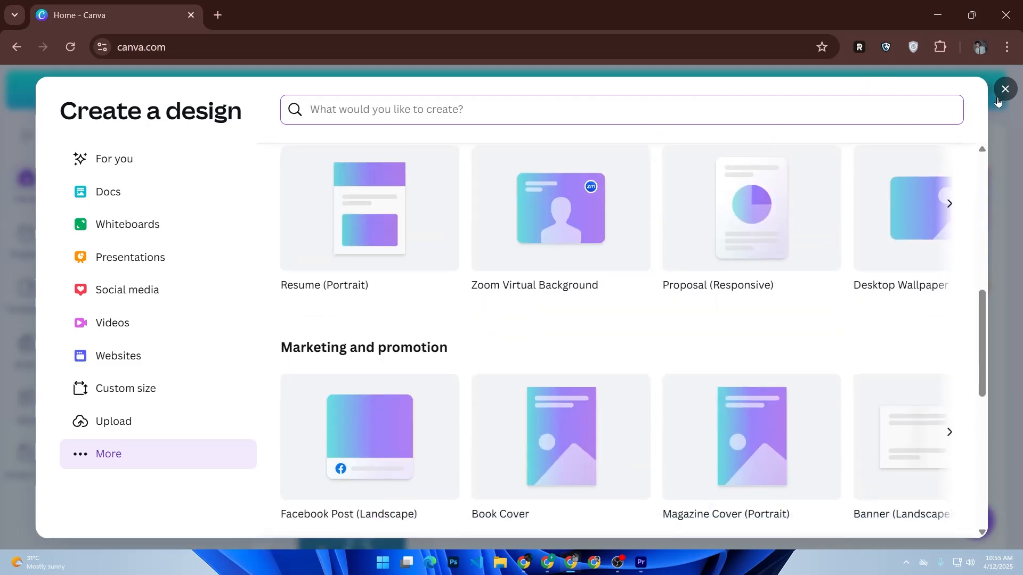
click(998, 98)
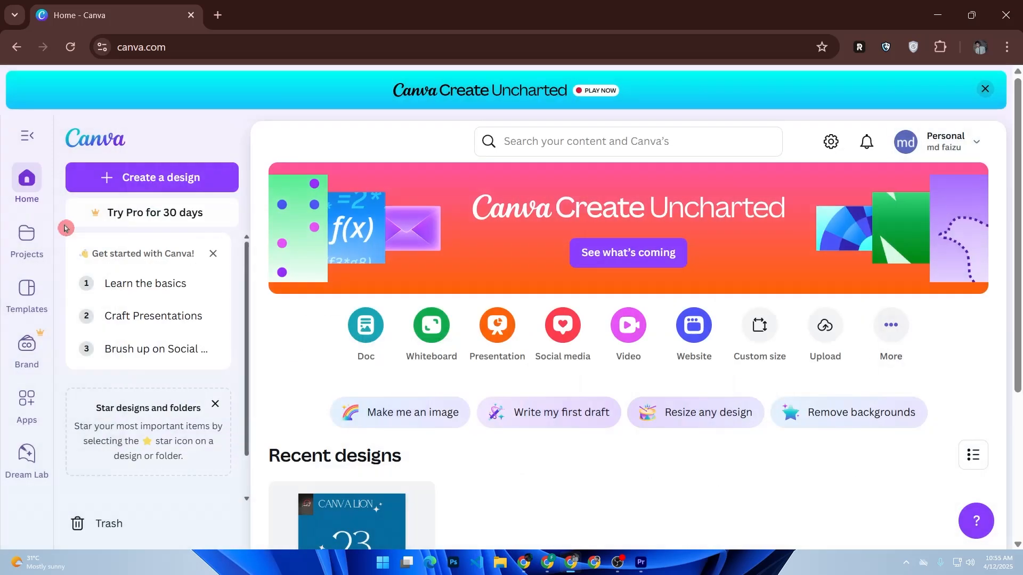
Open the template library, look through its categories and show the Instagram Post templates
click(29, 297)
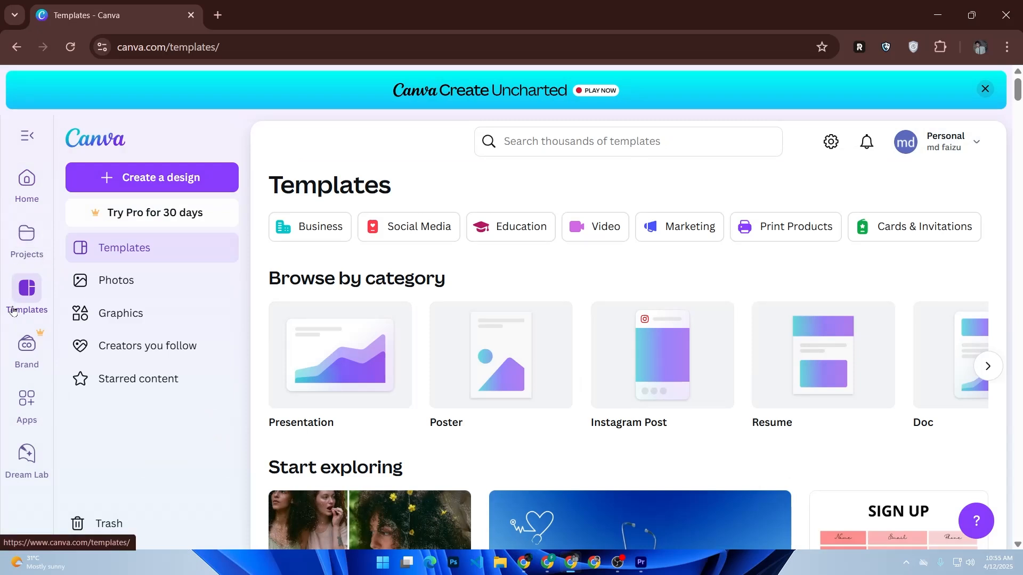
click(987, 367)
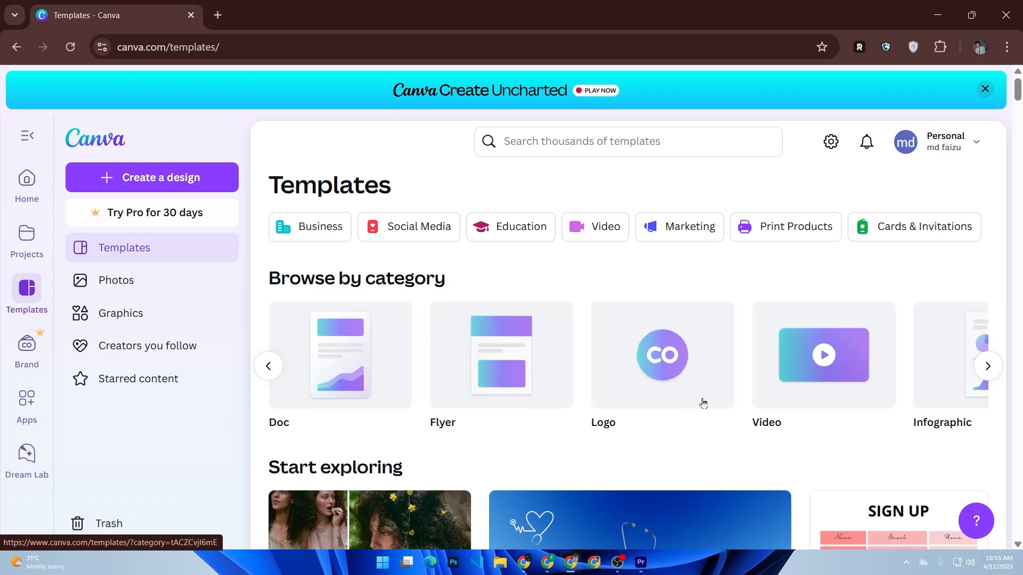
click(269, 366)
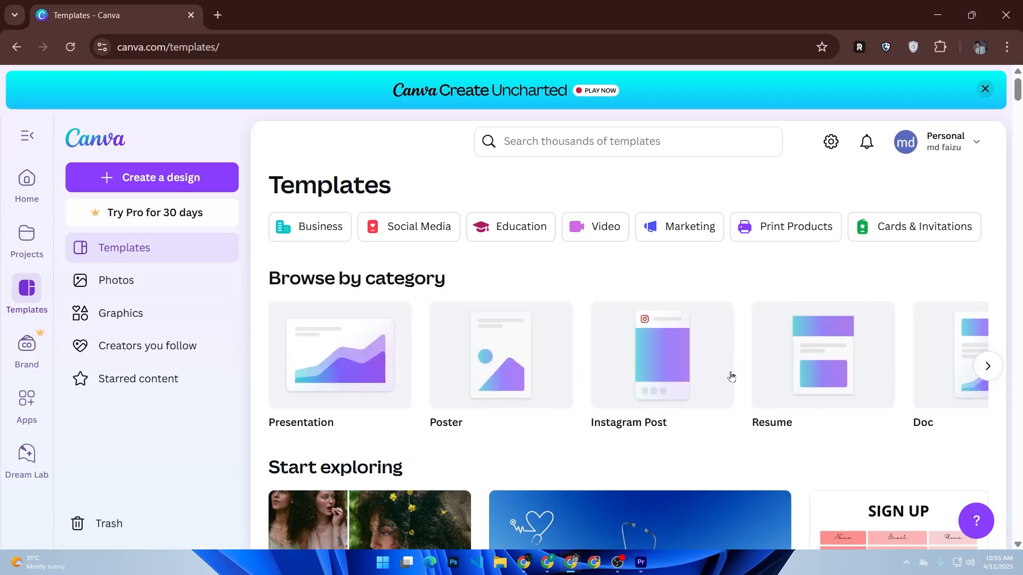
click(642, 384)
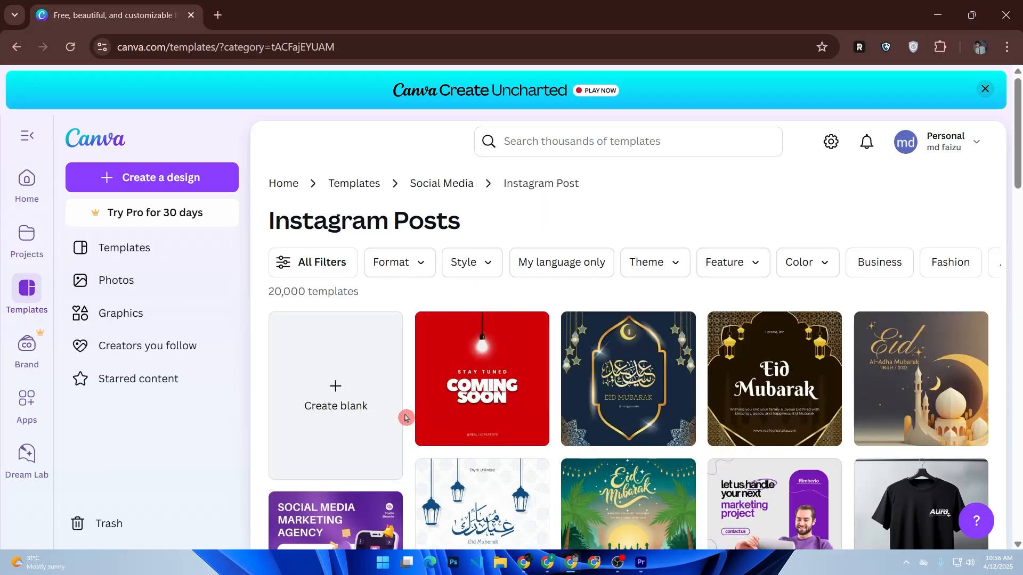
Open the Red and White Video Centric Coming Soon Instagram Post template for customizing and dismiss the sharing pop-ups
scroll(405, 418, down, 5)
scroll(373, 407, up, 5)
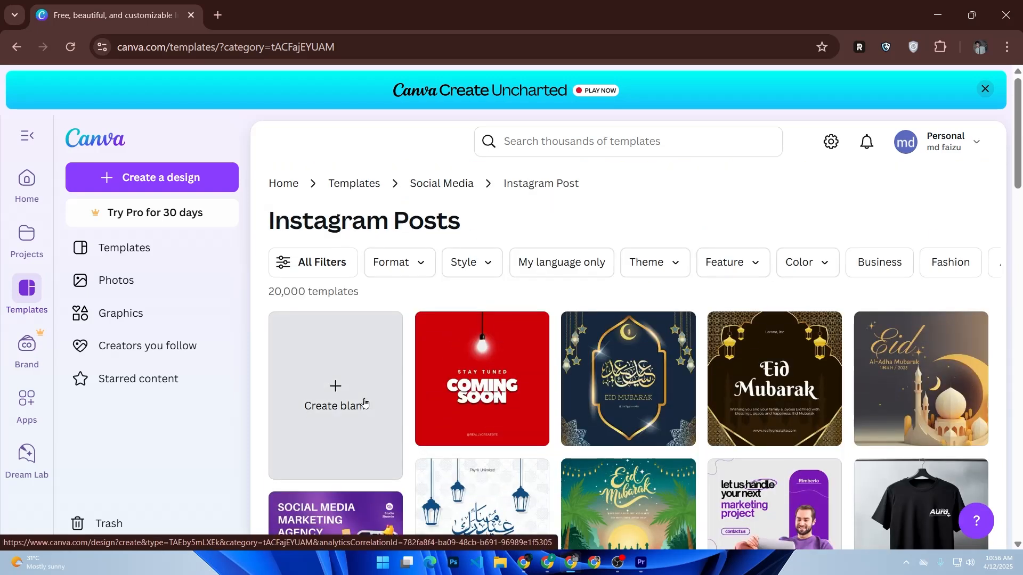
scroll(365, 403, down, 3)
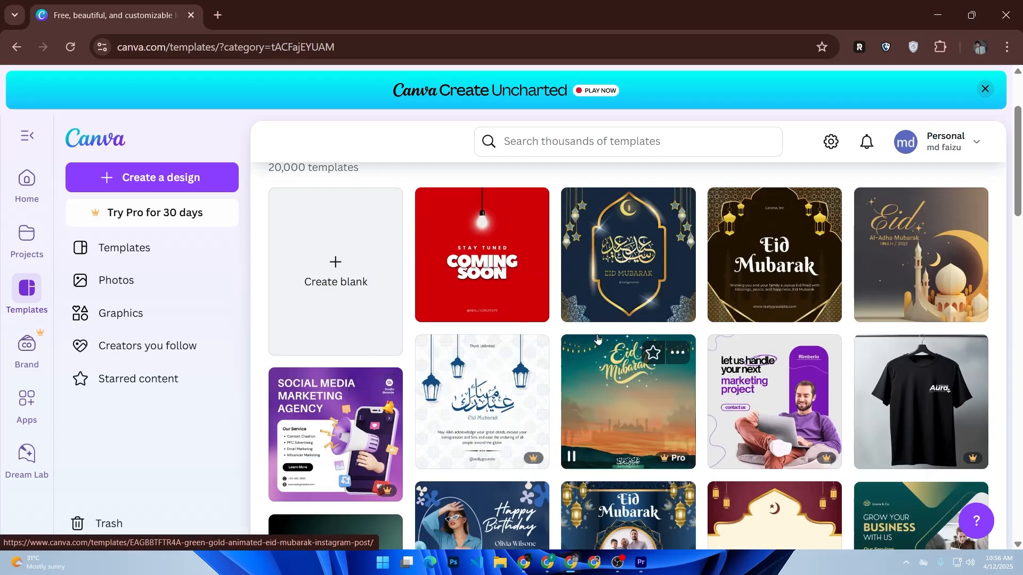
click(473, 276)
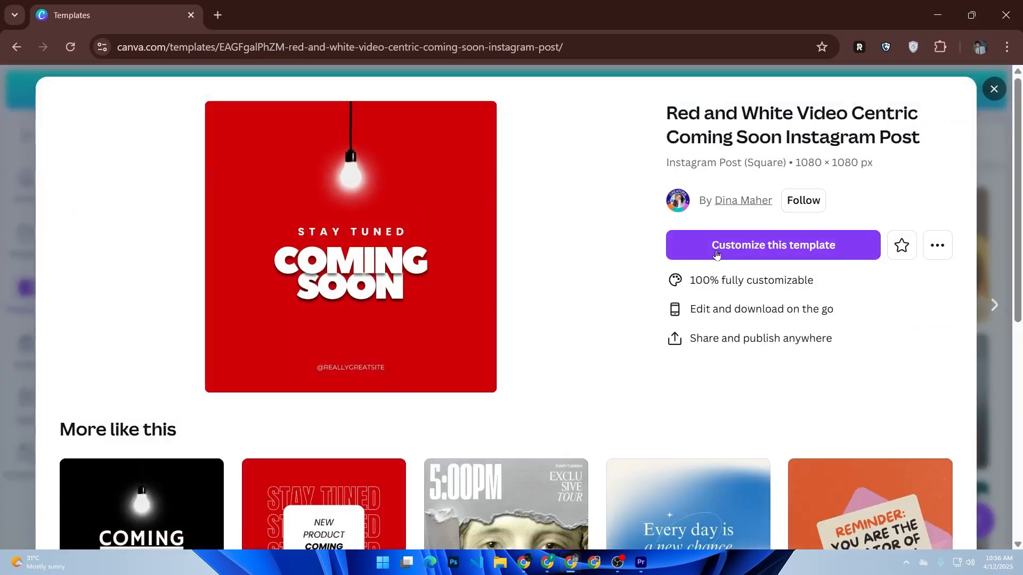
click(734, 248)
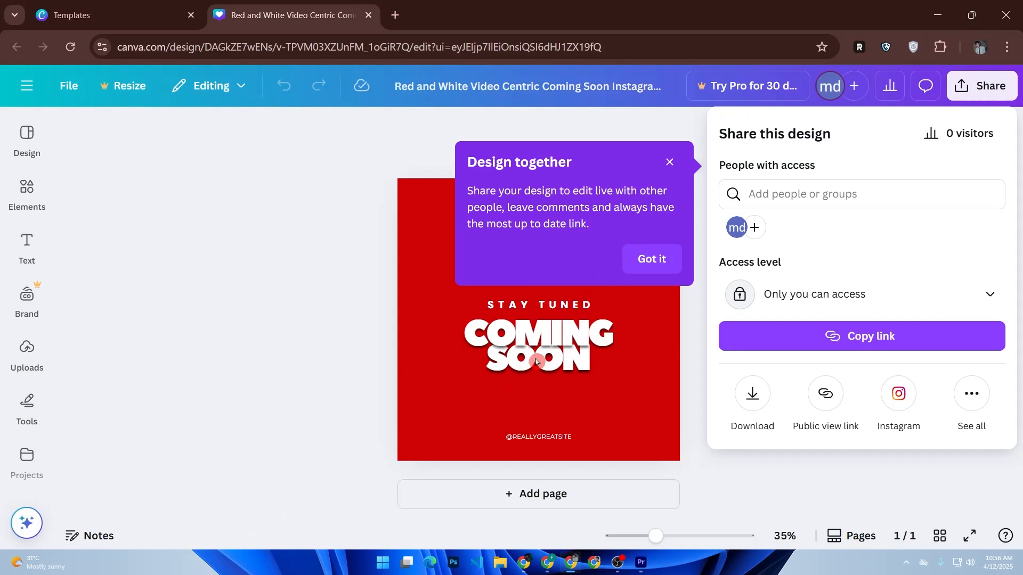
click(553, 350)
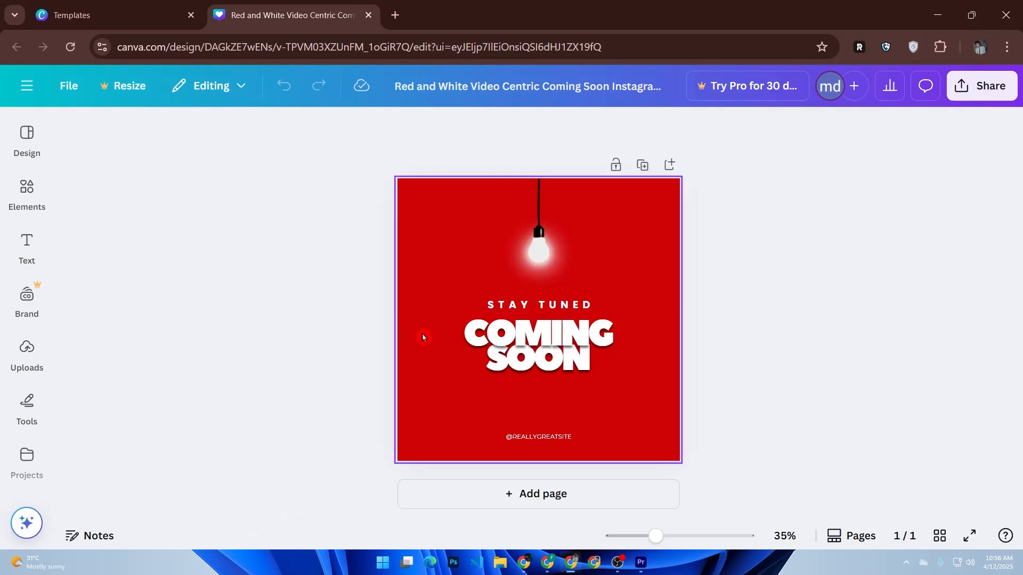
Examine the font size, font and text color options for the COMING headline
click(531, 349)
click(530, 349)
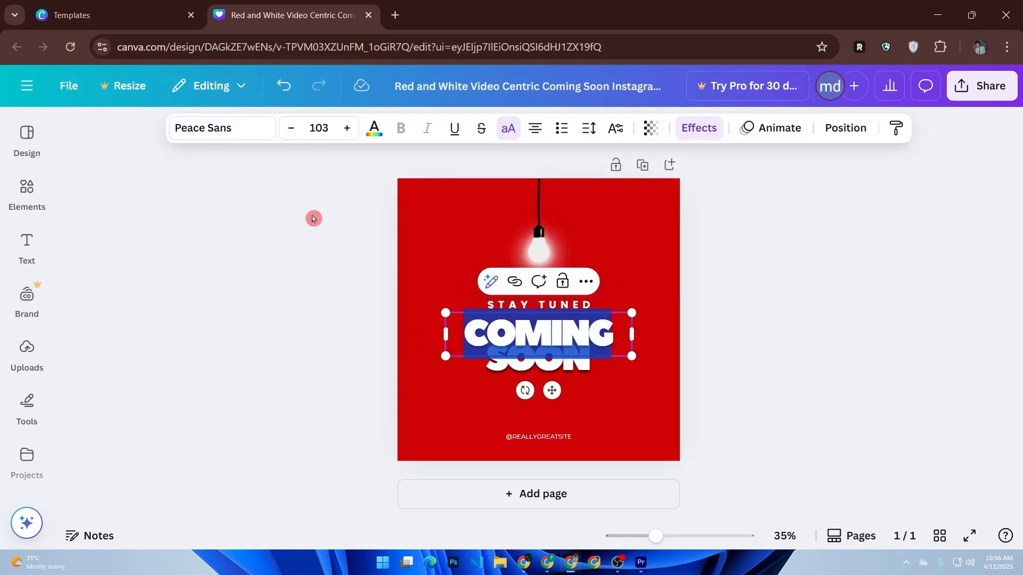
click(320, 129)
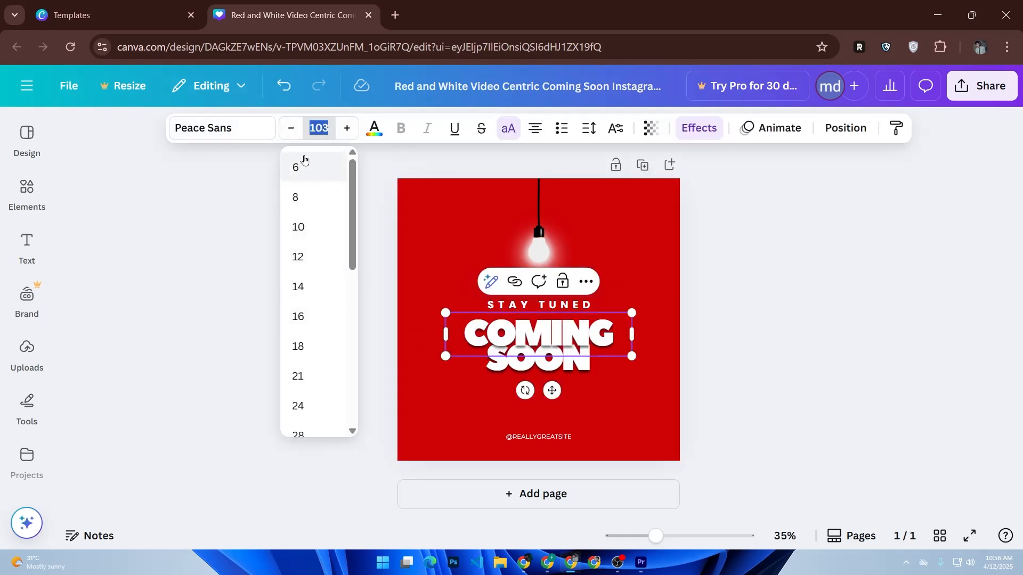
click(217, 129)
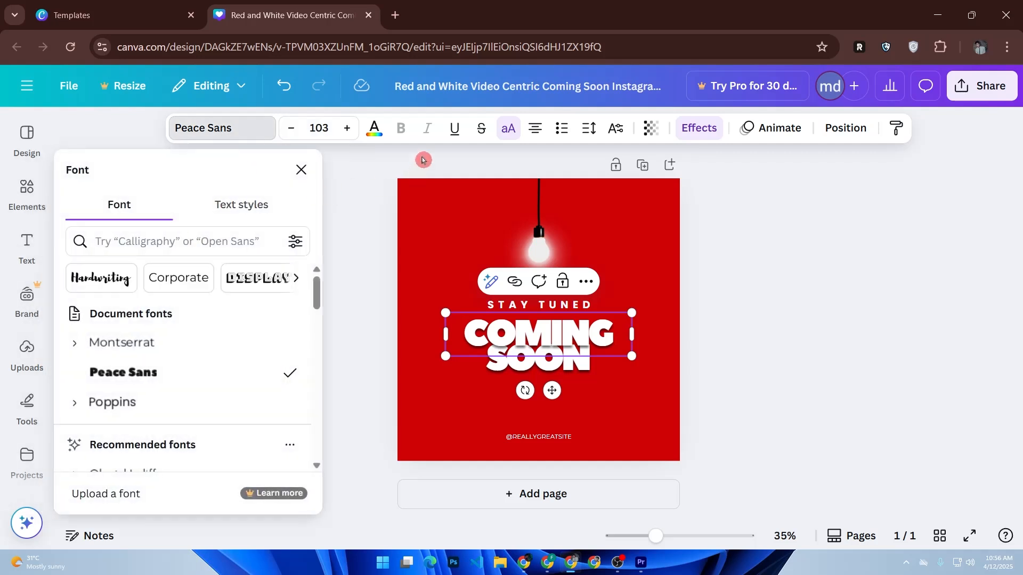
click(374, 129)
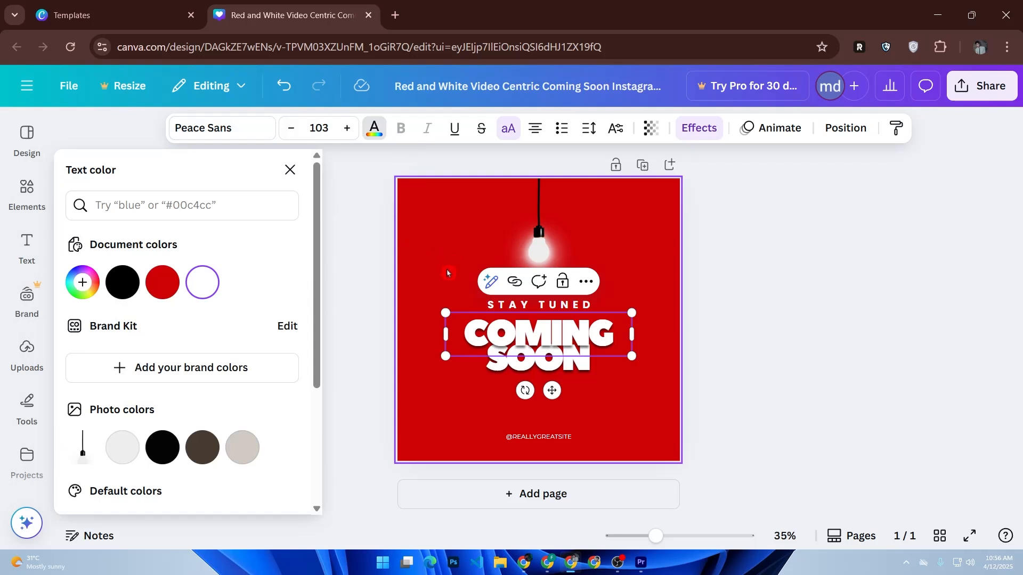
Look through the available shapes, graphics, stickers and photos, and view the uploaded images
click(32, 210)
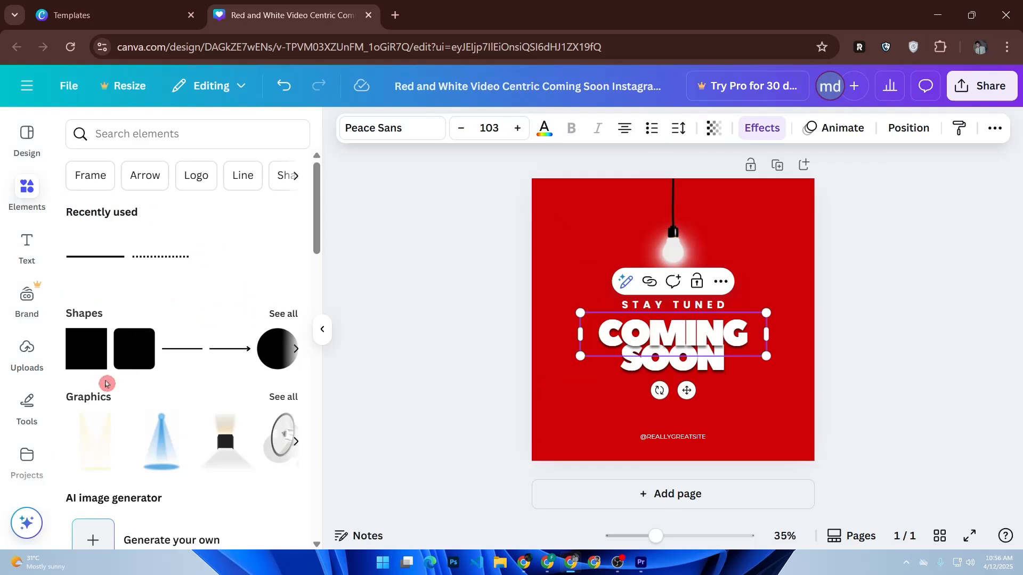
scroll(105, 384, down, 5)
scroll(115, 379, down, 2)
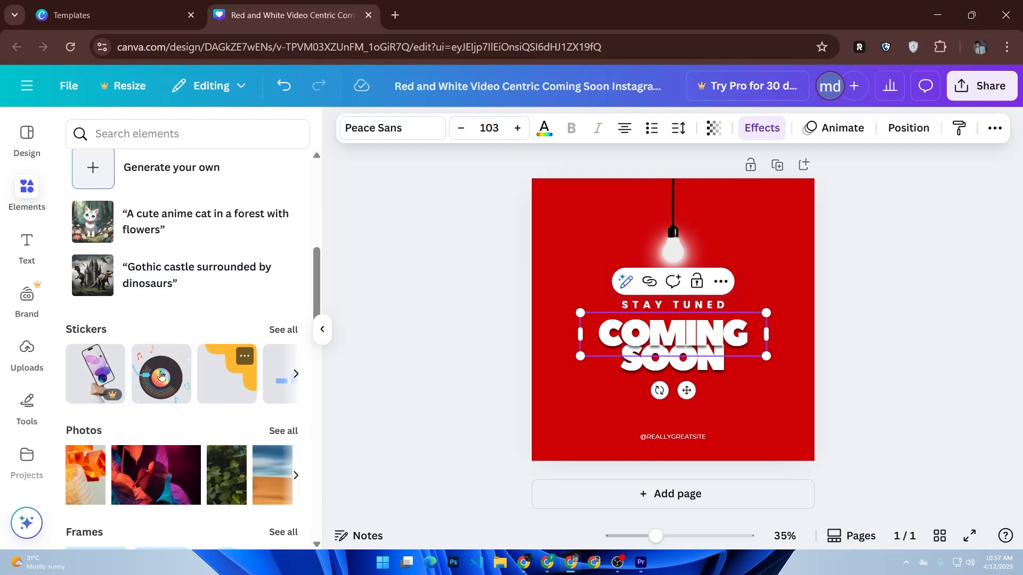
click(27, 354)
drag(49, 360, 52, 355)
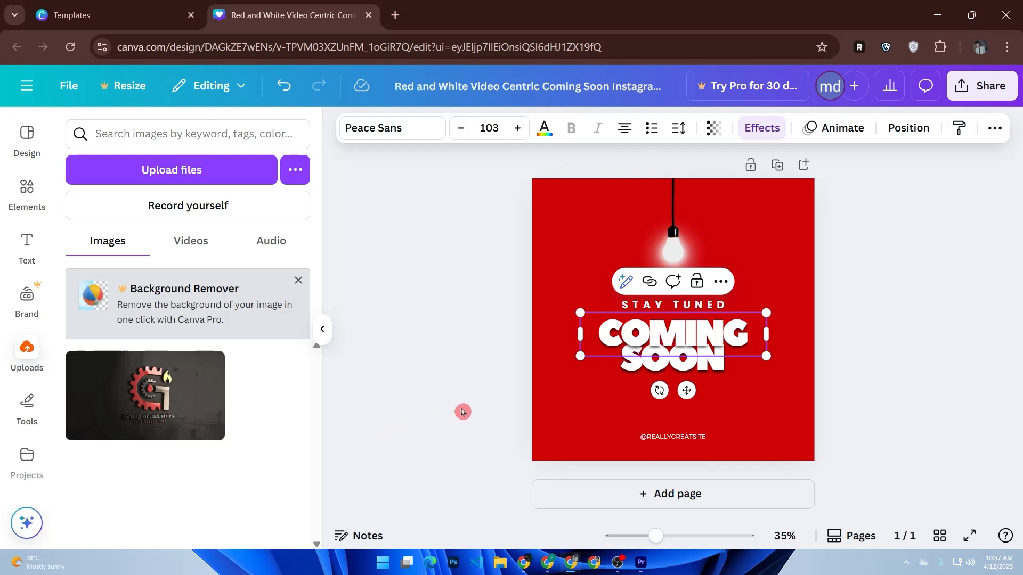
Apply the Typewriter animation on enter to the COMING headline
click(820, 129)
click(112, 411)
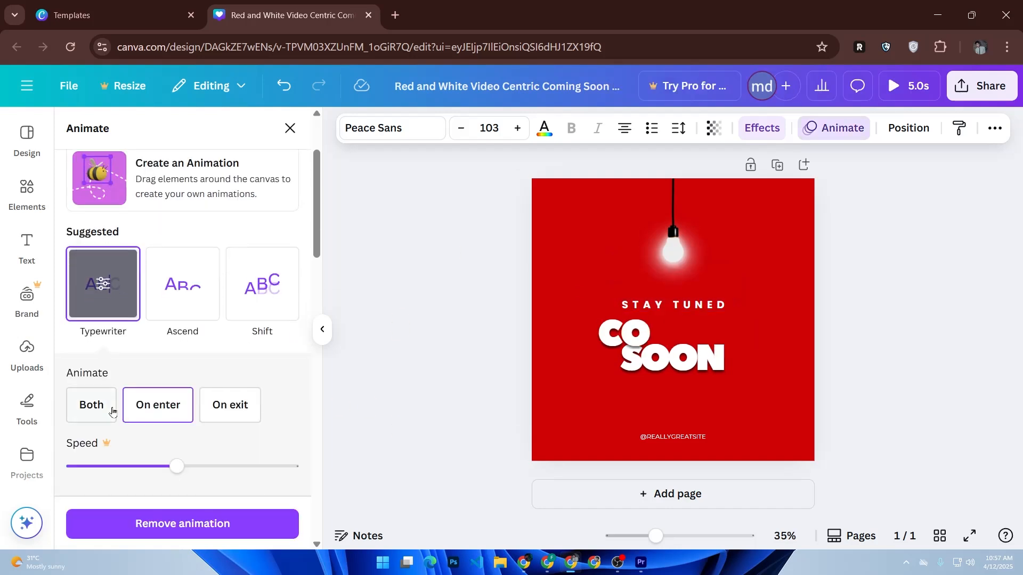
click(337, 471)
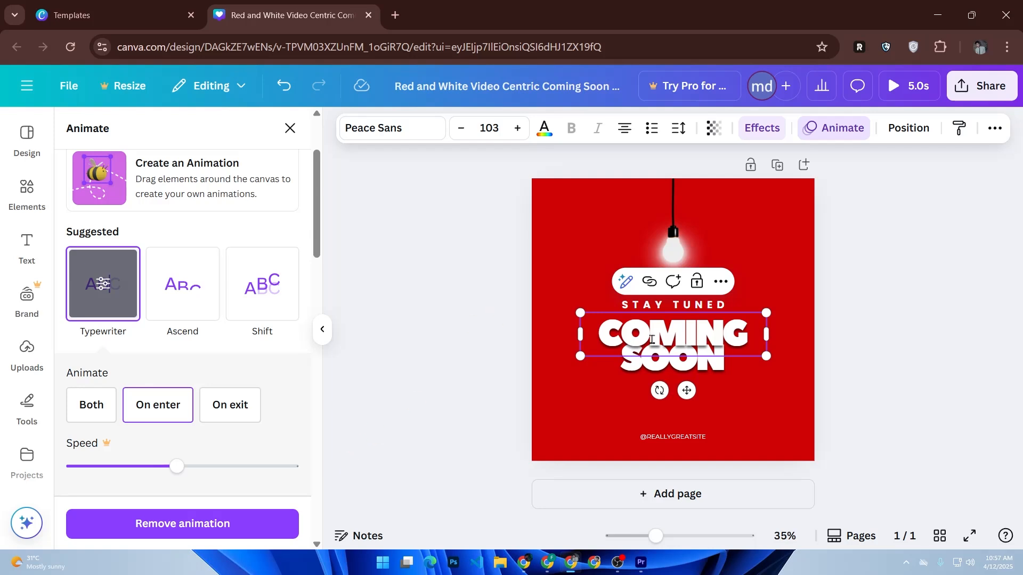
click(992, 133)
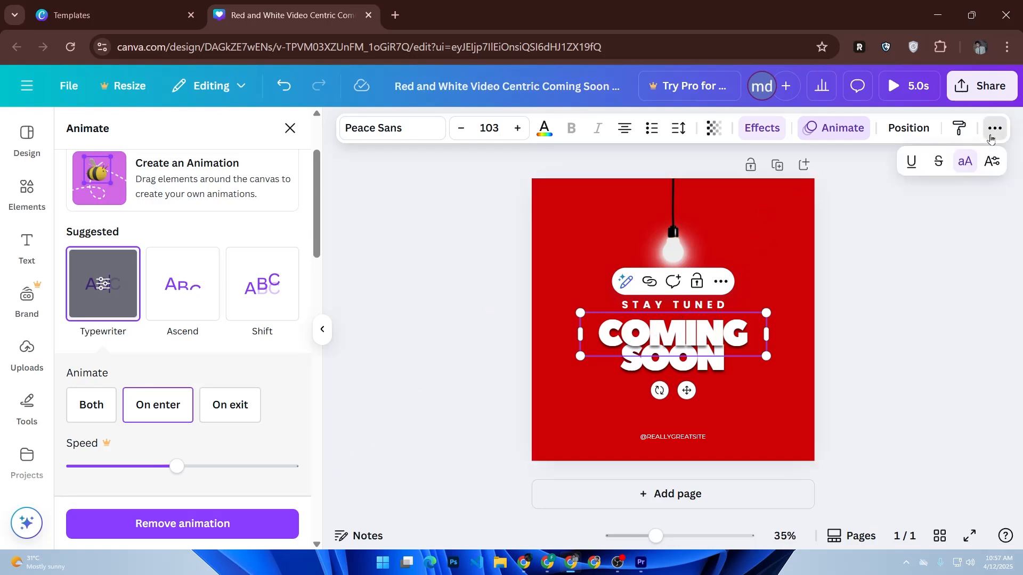
double_click(727, 331)
right_click(726, 331)
click(718, 289)
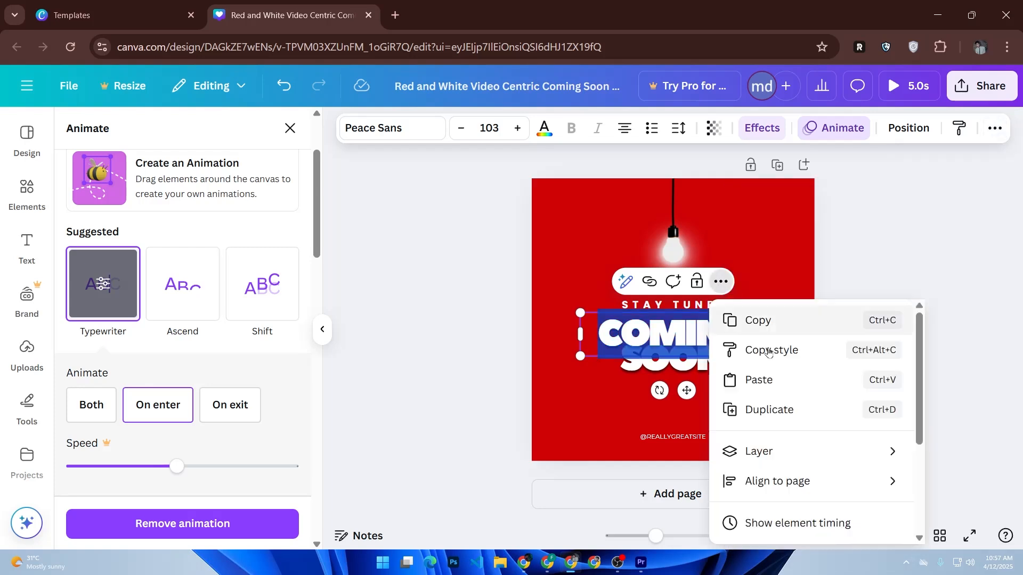
scroll(788, 399, down, 3)
scroll(828, 451, up, 3)
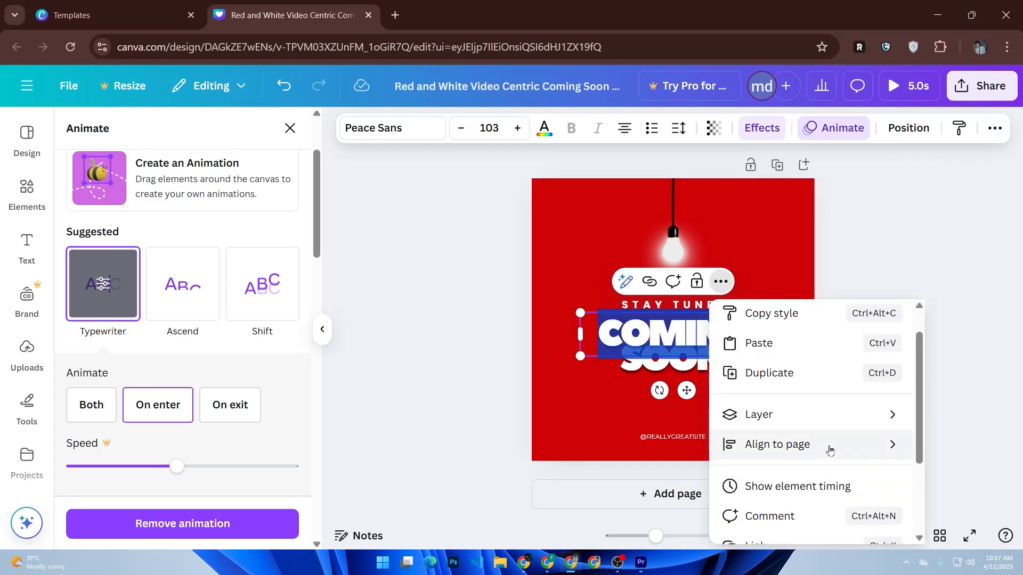
click(793, 318)
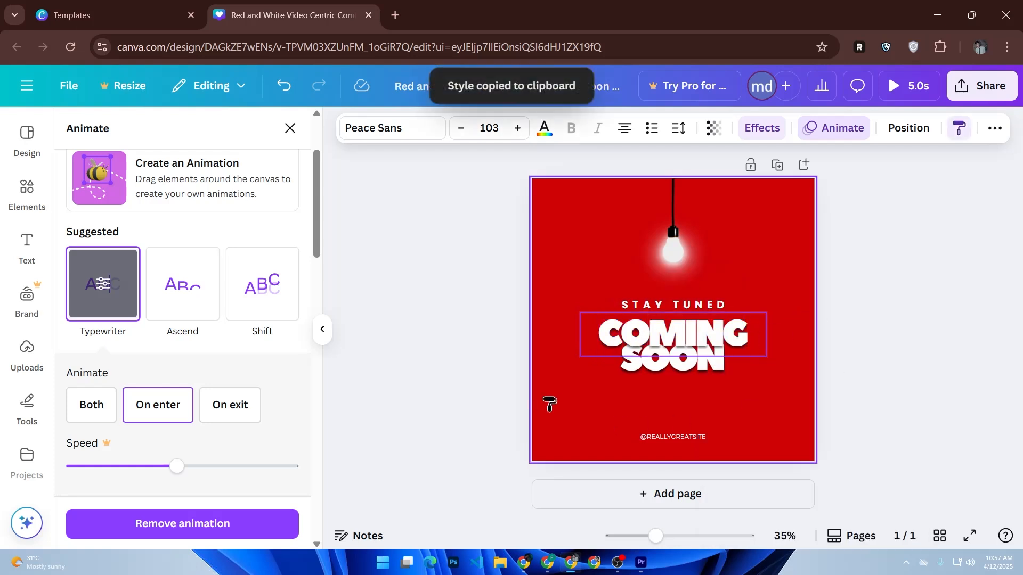
click(650, 437)
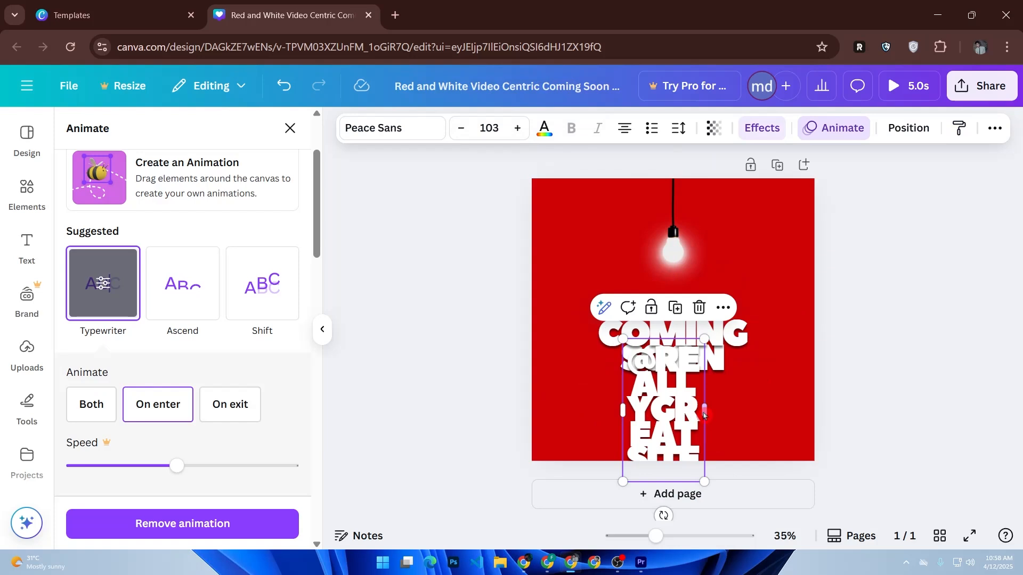
drag(705, 415, 875, 409)
drag(757, 401, 687, 457)
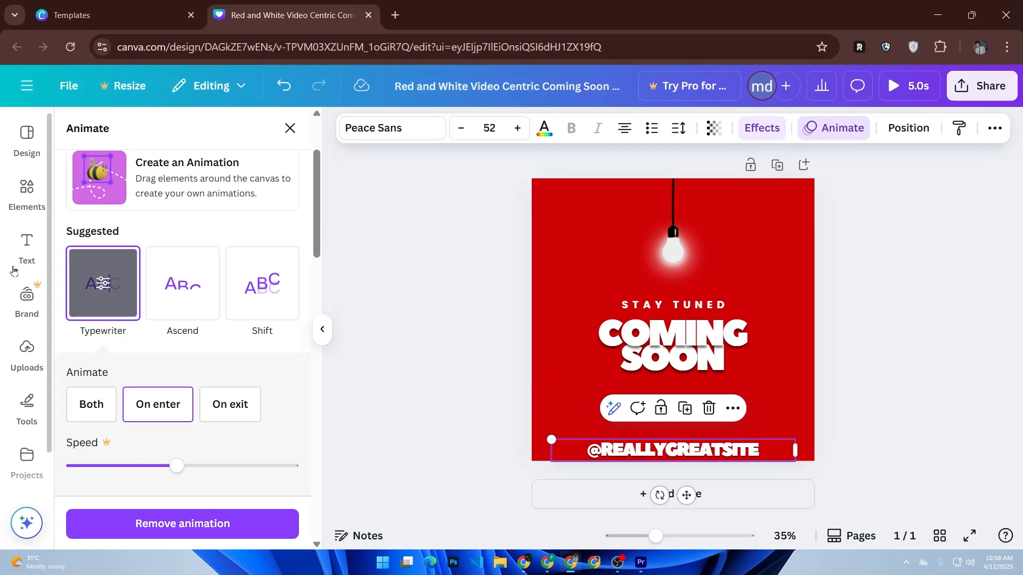
click(28, 191)
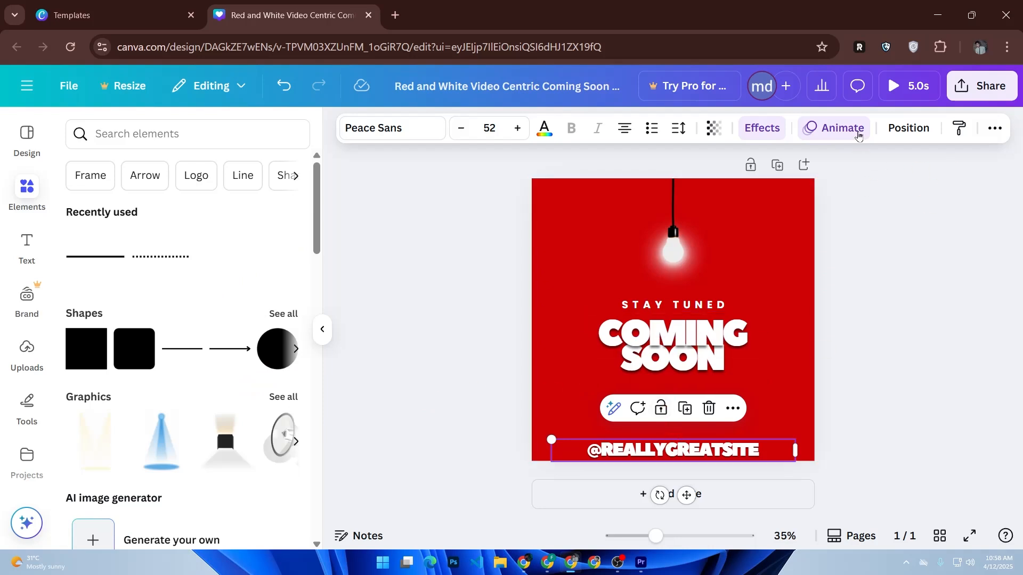
click(859, 136)
scroll(194, 354, down, 1)
click(183, 283)
scroll(203, 297, down, 1)
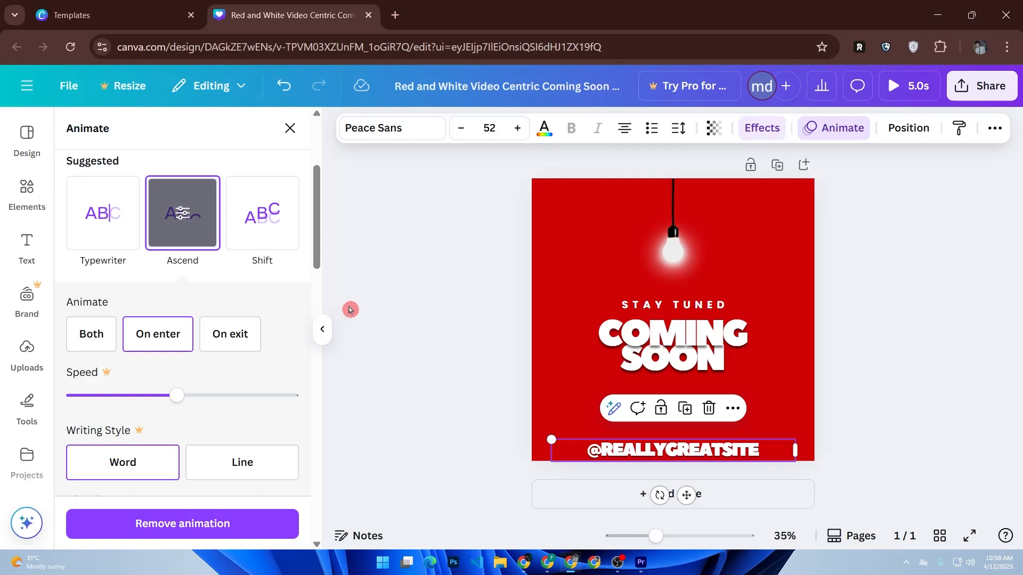
Look over the available elements and uploads, and browse the Downloads folder for uploadable files without uploading any
click(26, 193)
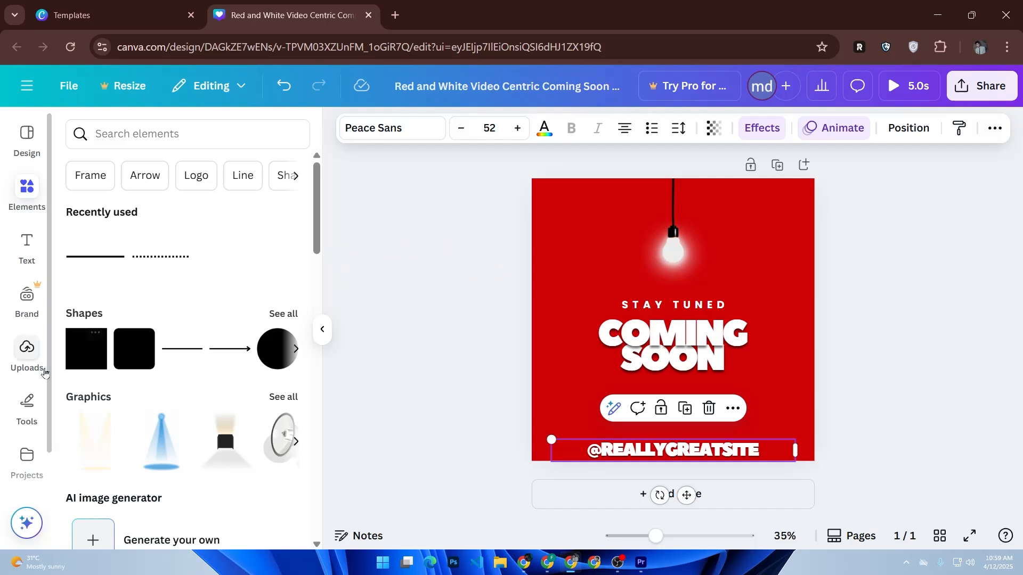
click(33, 361)
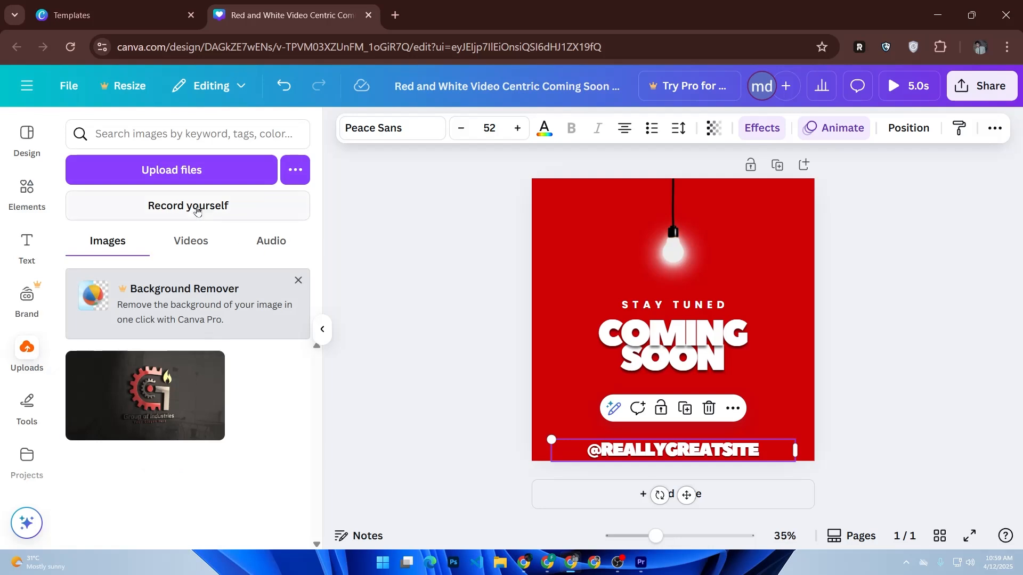
click(169, 179)
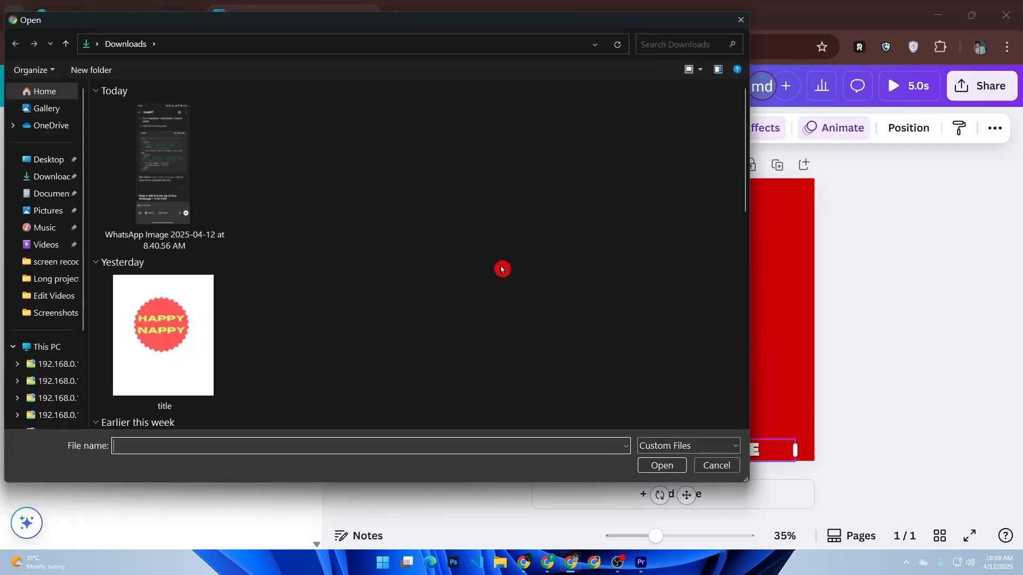
scroll(344, 339, down, 5)
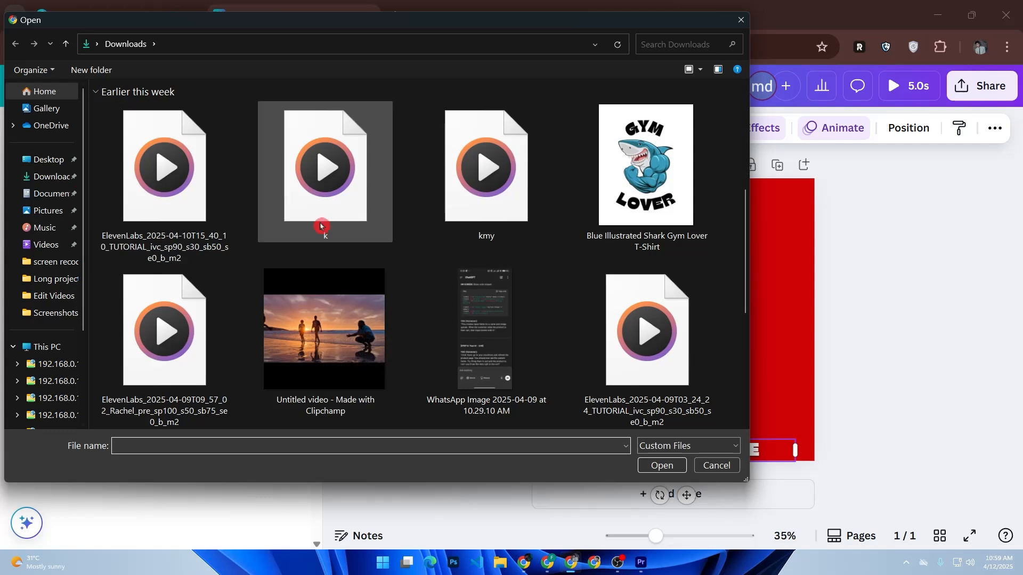
click(719, 465)
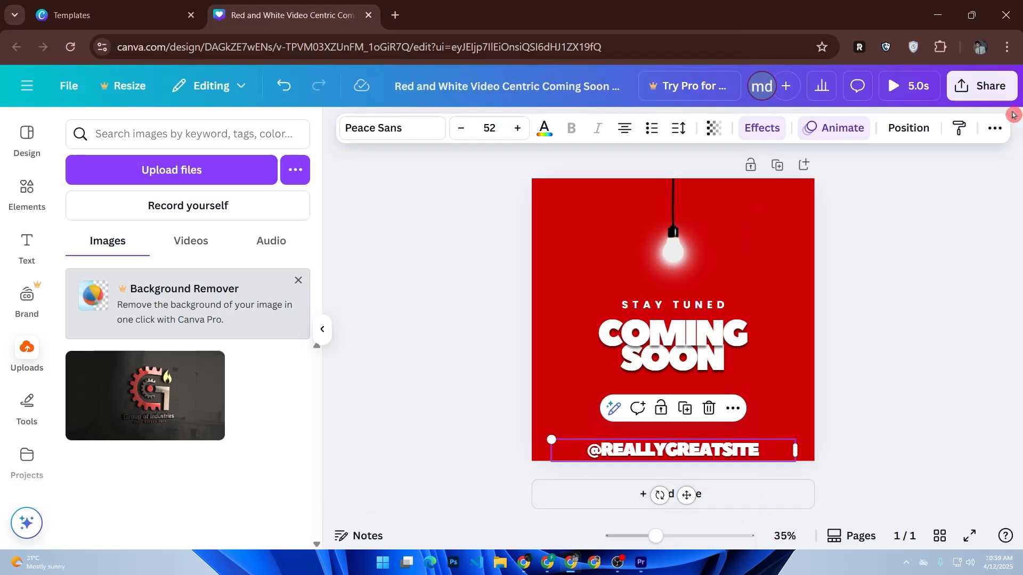
Review the file types offered for downloading the design, keeping MP4 Video, and show the full set of sharing and publishing options
click(1001, 99)
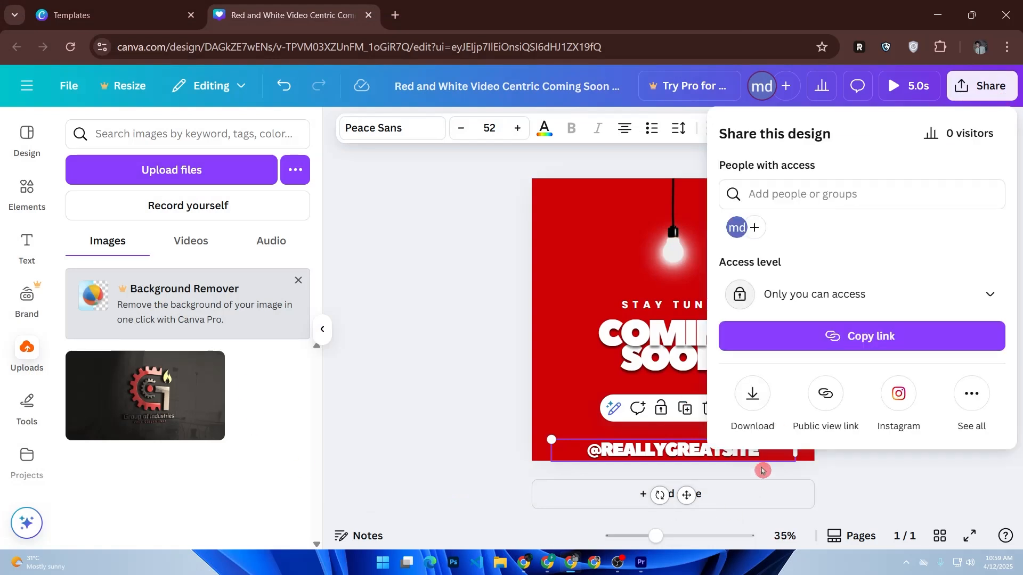
click(758, 400)
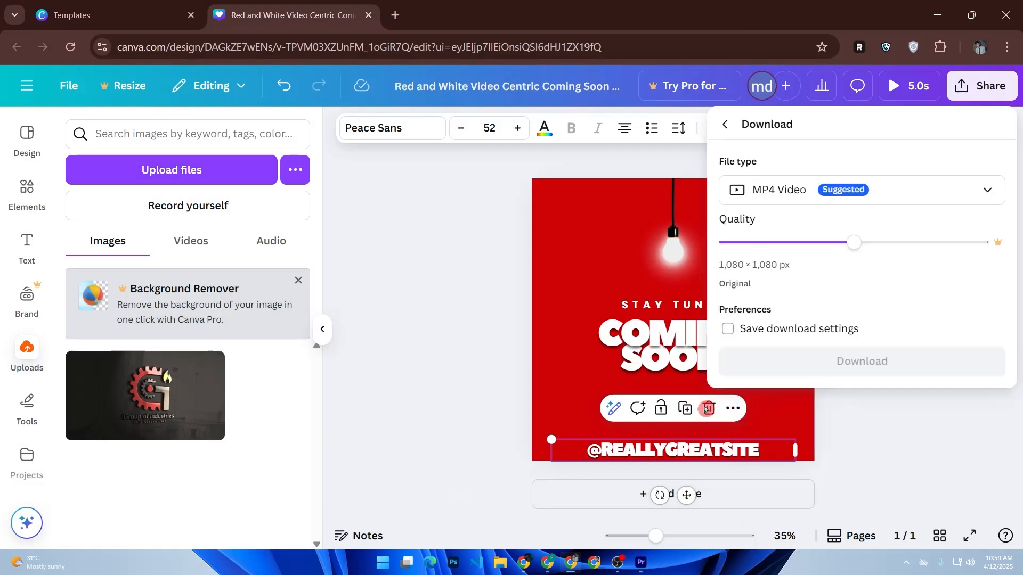
click(809, 205)
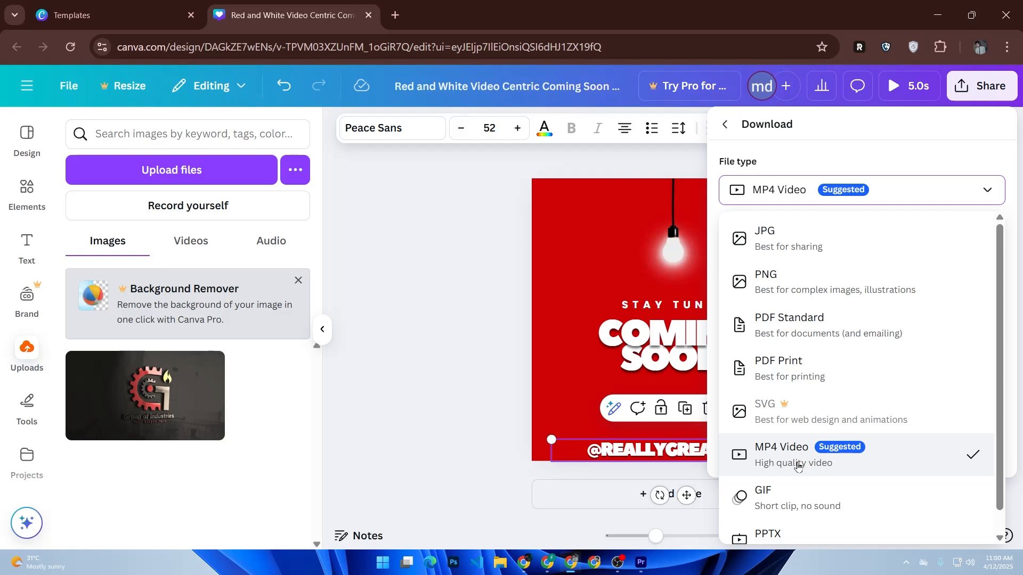
click(714, 461)
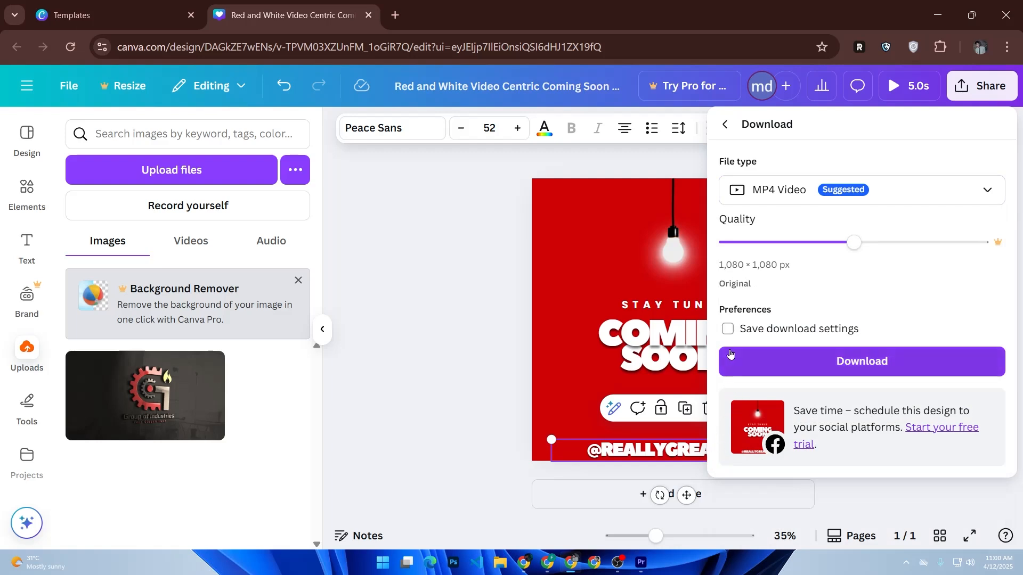
click(726, 124)
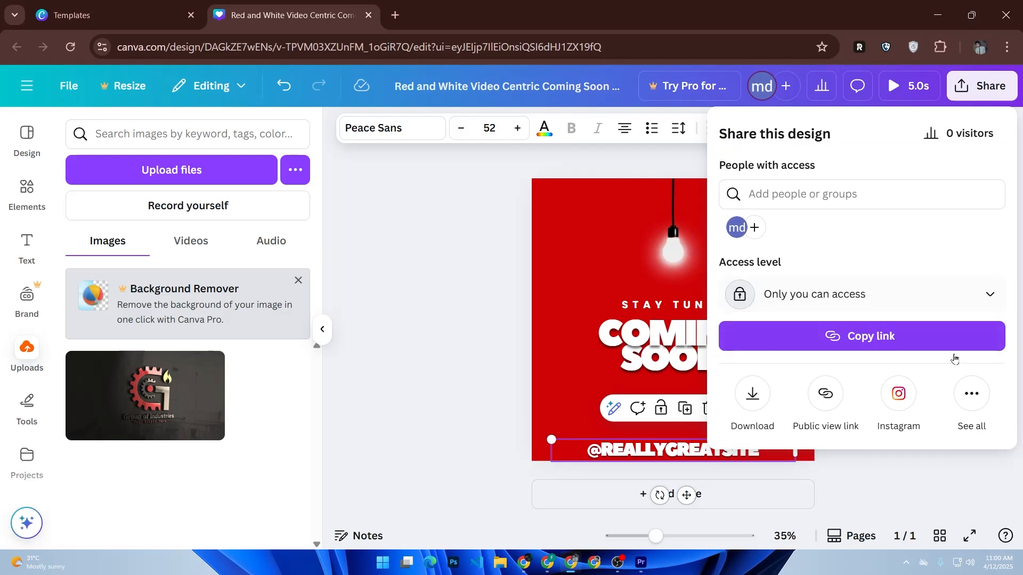
click(964, 398)
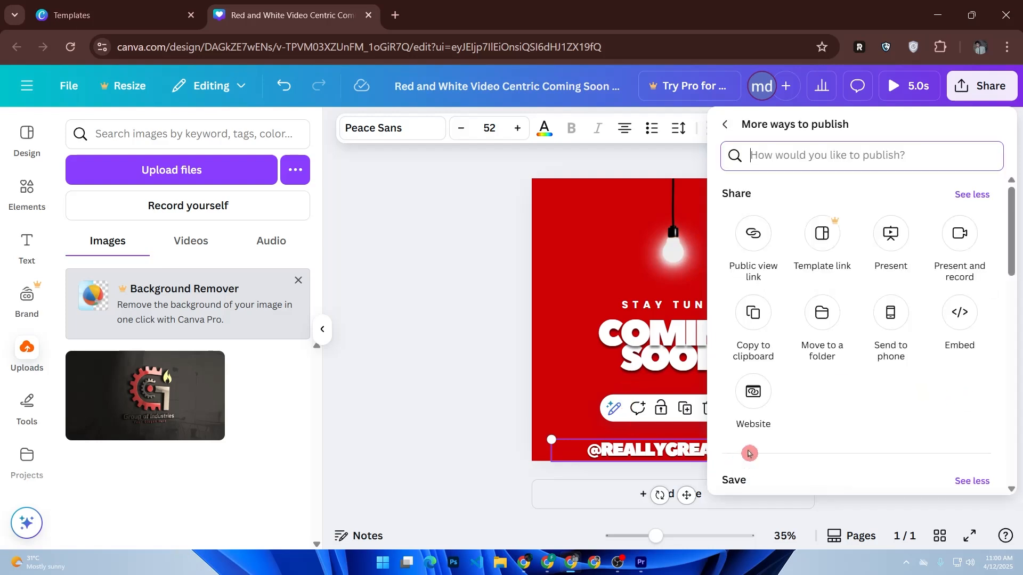